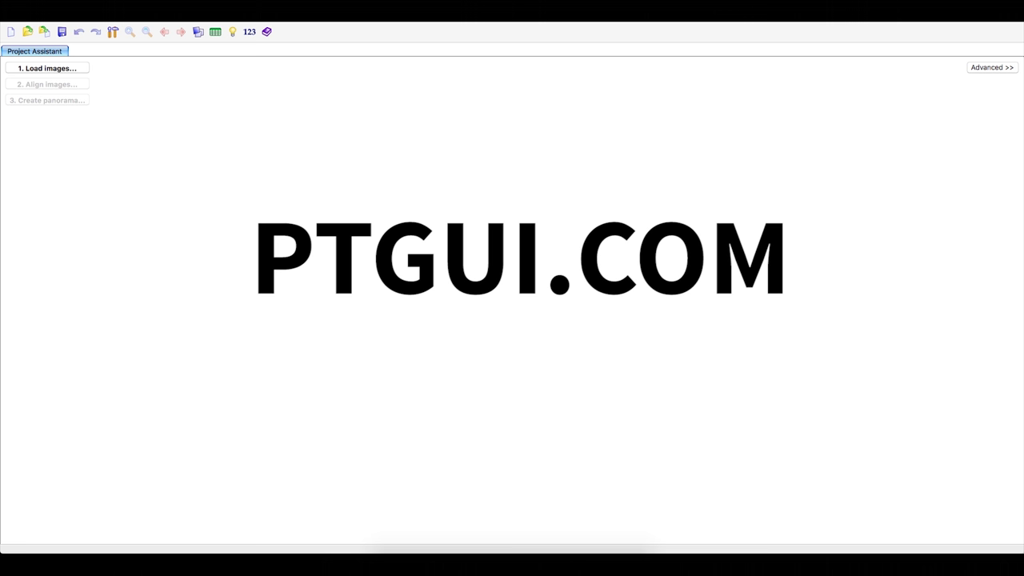
Load the office JPGs from the 360 folder as Full Frame Fisheye images at 12 mm.
left_click(87, 71)
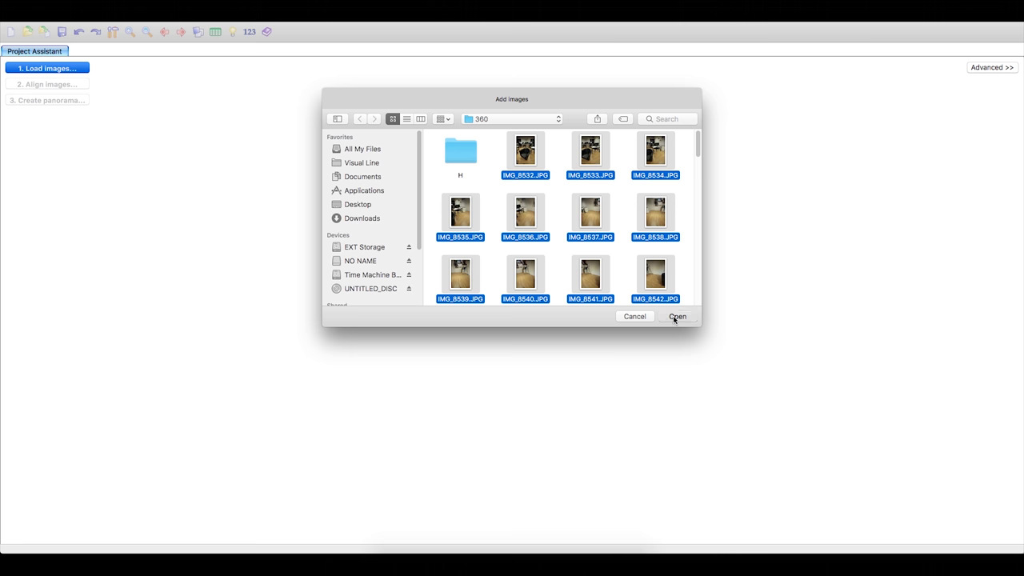
left_click(676, 316)
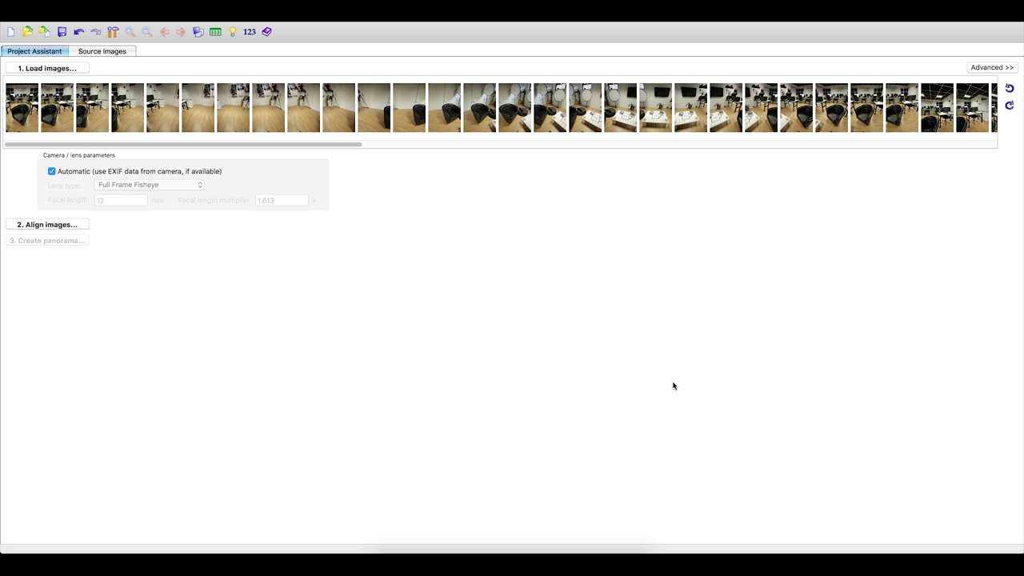
left_click_drag(240, 147, 132, 145)
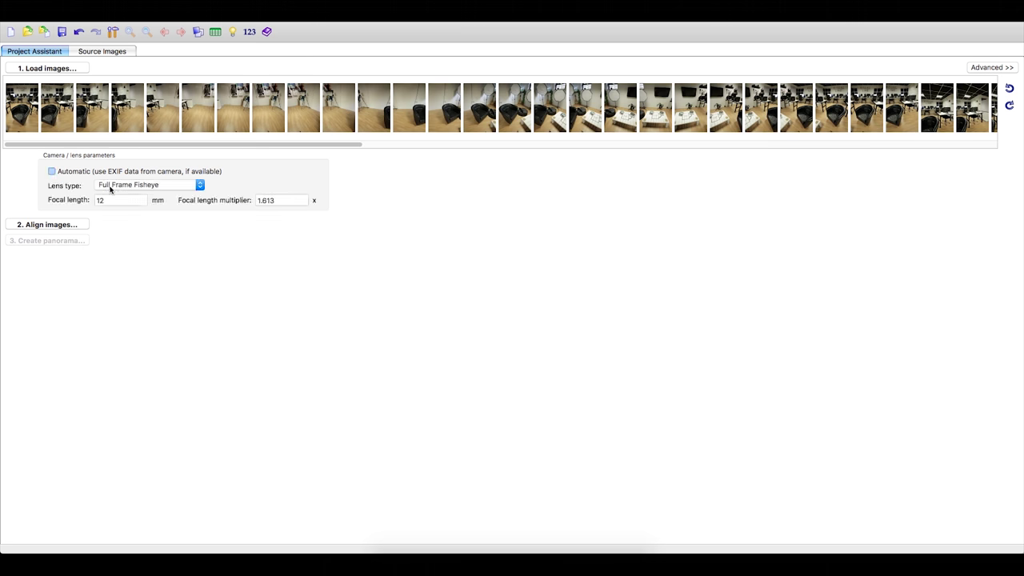
left_click(111, 189)
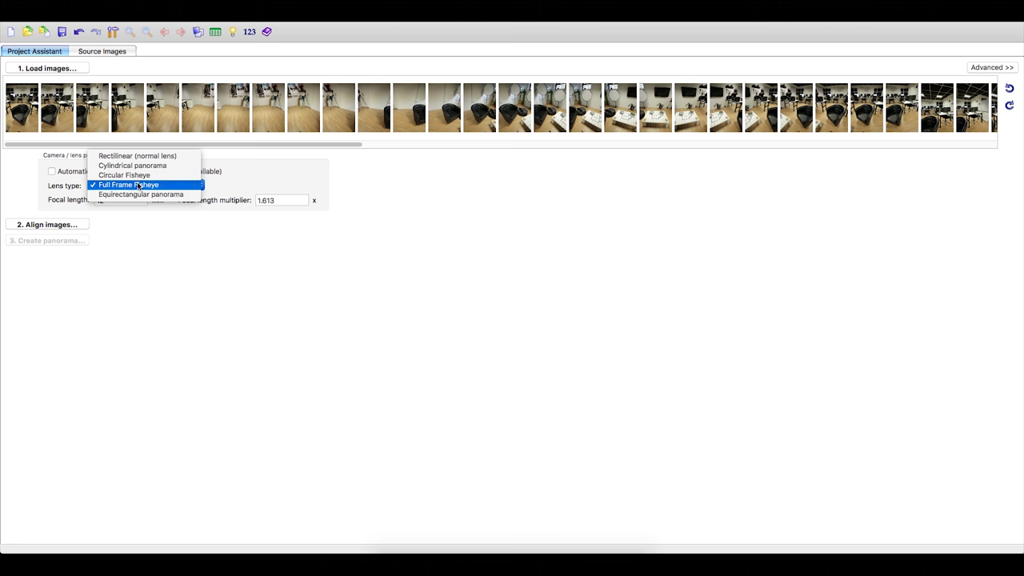
left_click(139, 185)
Align the images into a 360° equirectangular preview, dismiss the unlinked-images warning, and pan around it.
left_click(71, 227)
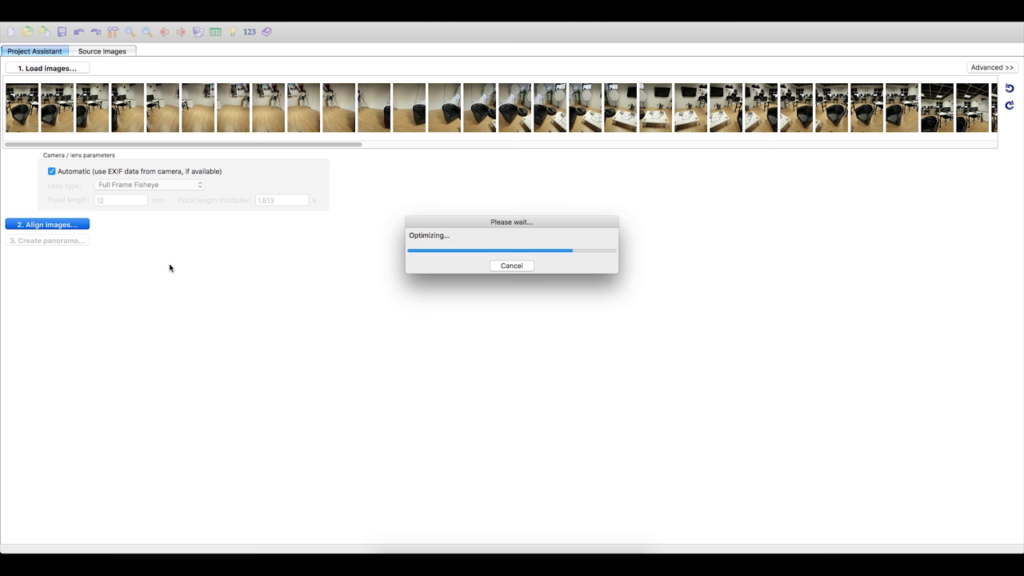
left_click(678, 331)
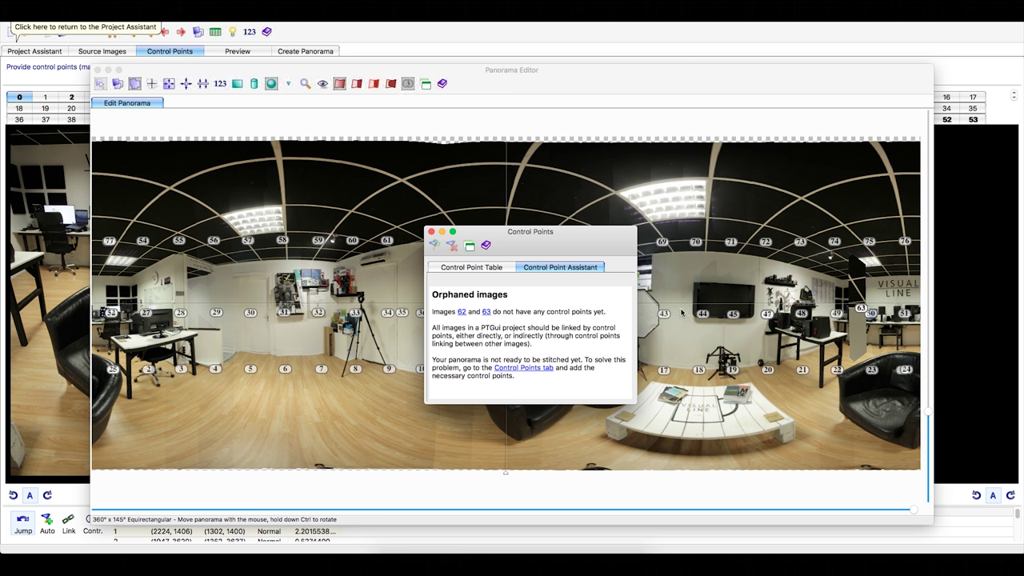
left_click(432, 232)
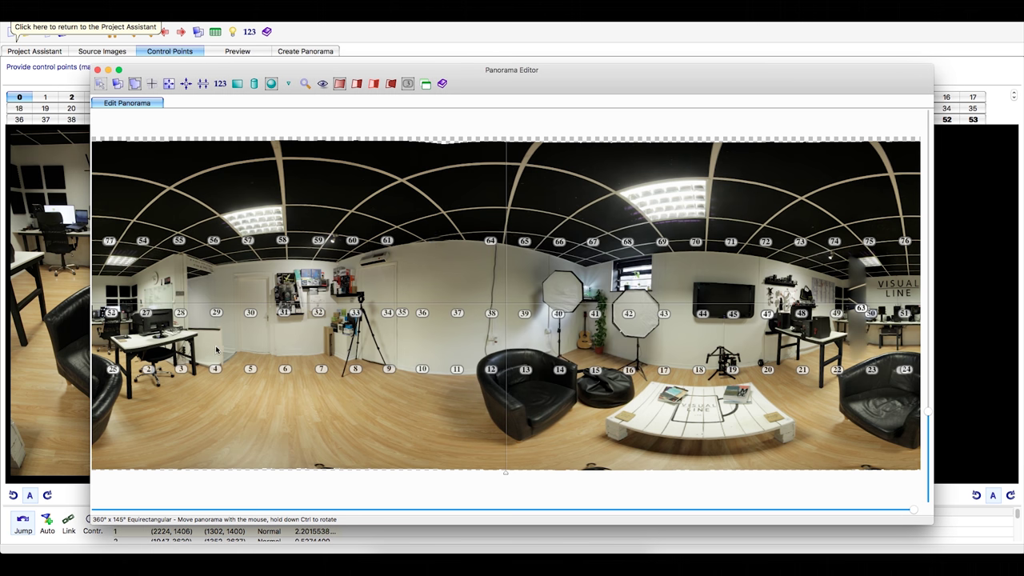
left_click_drag(216, 349, 512, 349)
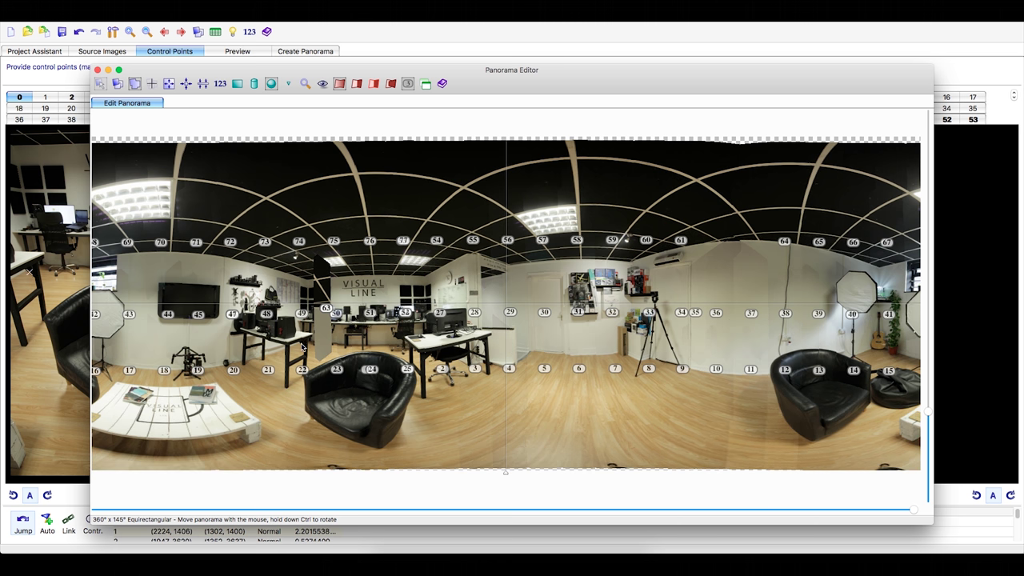
left_click_drag(302, 345, 327, 343)
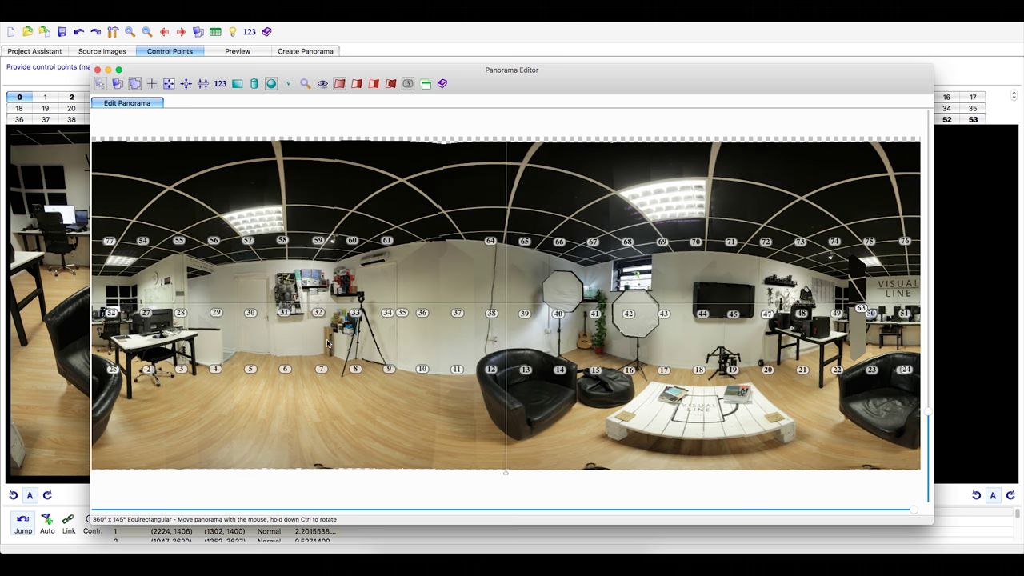
Close the preview and page the left image list of the control point editor to higher numbers.
left_click(108, 71)
left_click(505, 100)
left_click(505, 99)
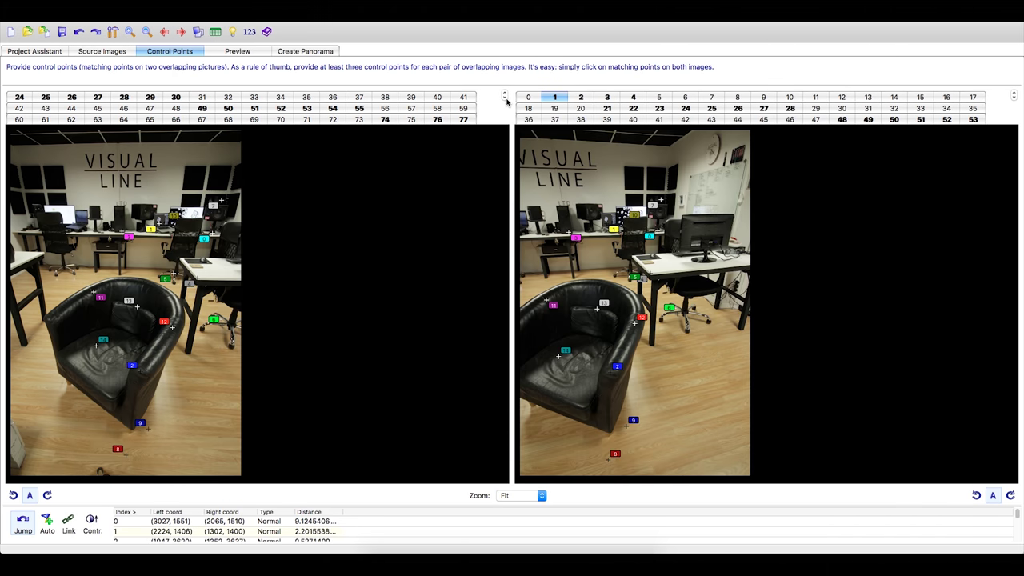
Pair image 62 with 63 and match points on the ceiling edge and air conditioner corner.
left_click(71, 119)
left_click(1013, 99)
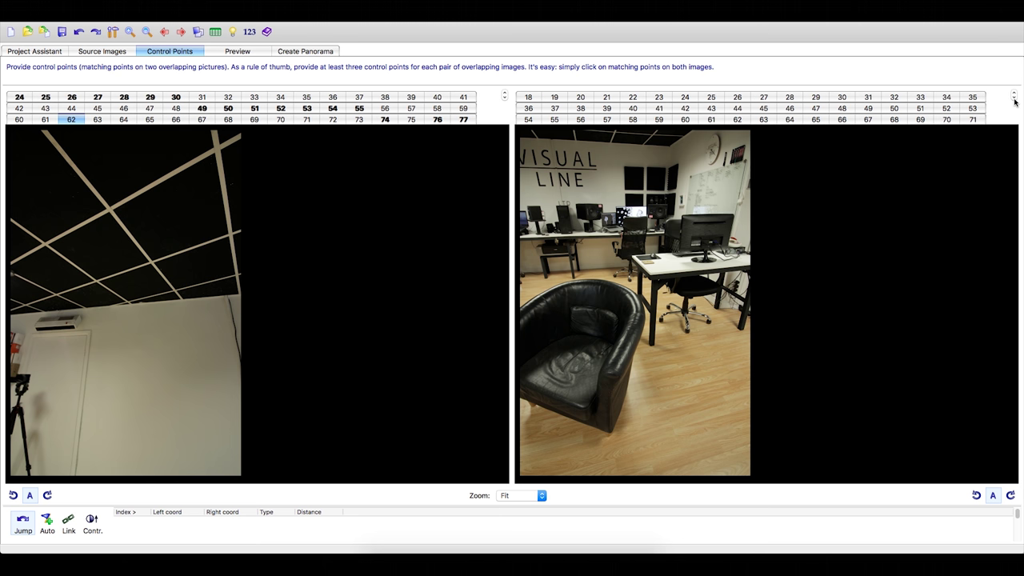
left_click(606, 119)
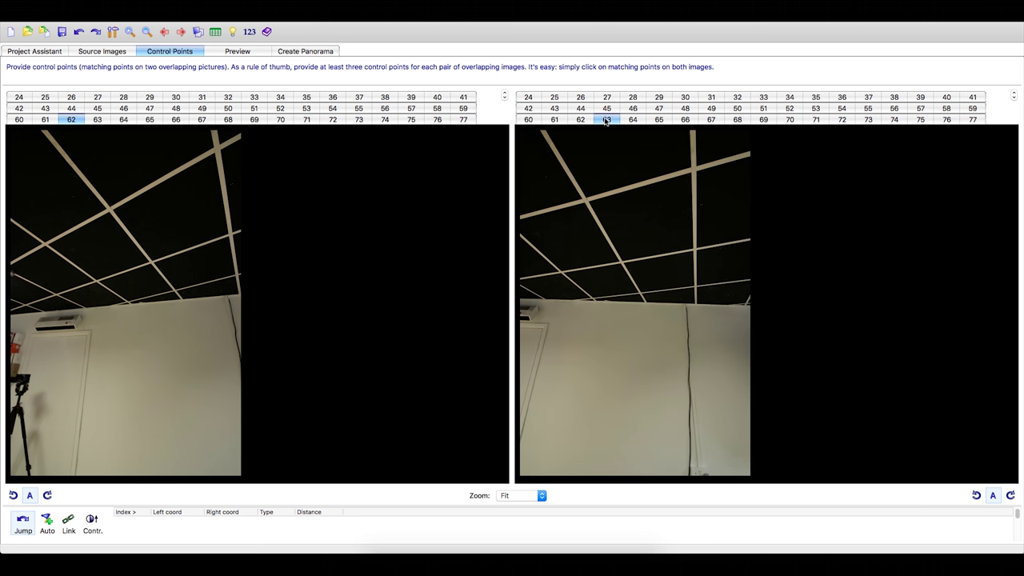
left_click(128, 302)
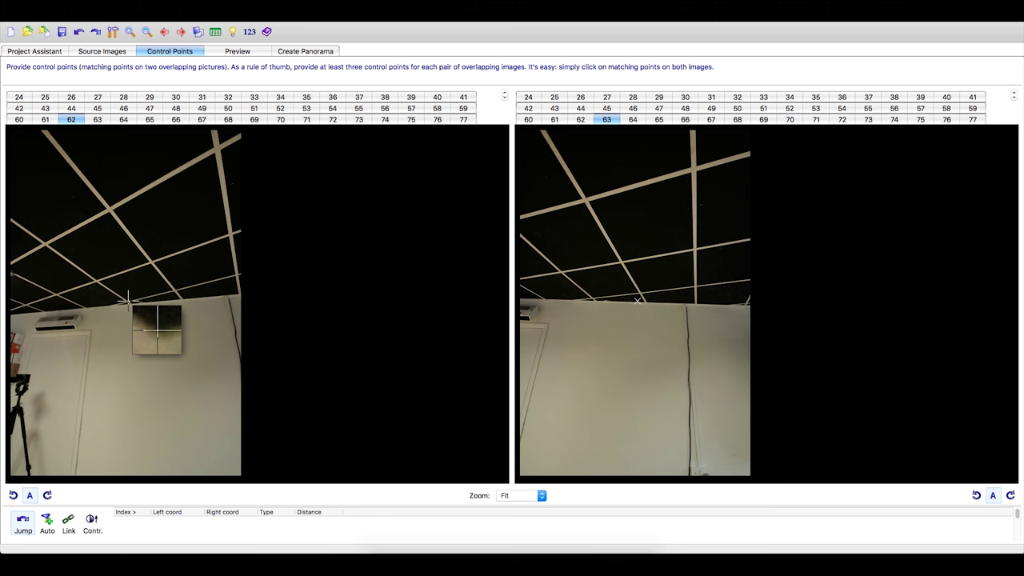
left_click(596, 301)
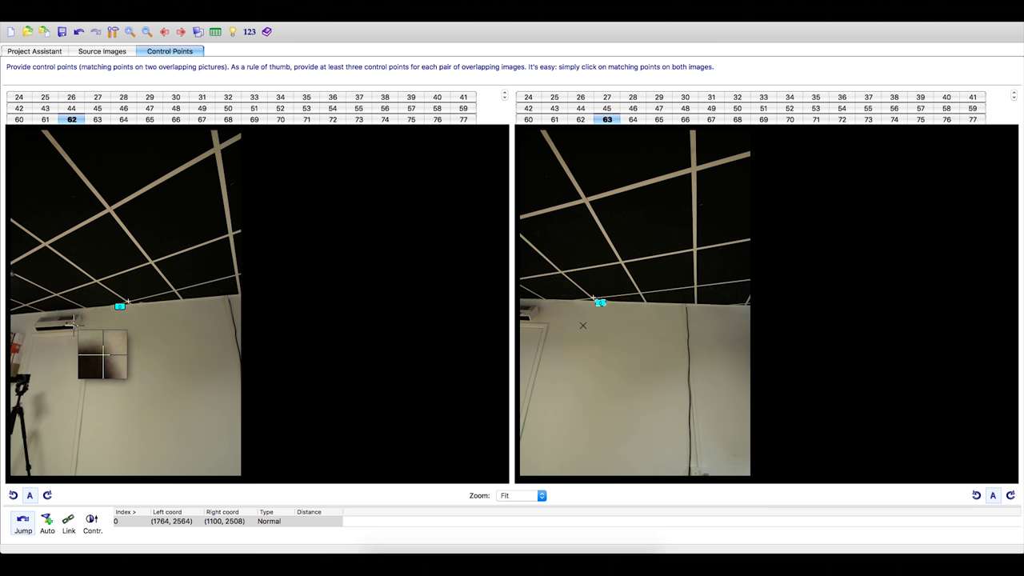
left_click(528, 319)
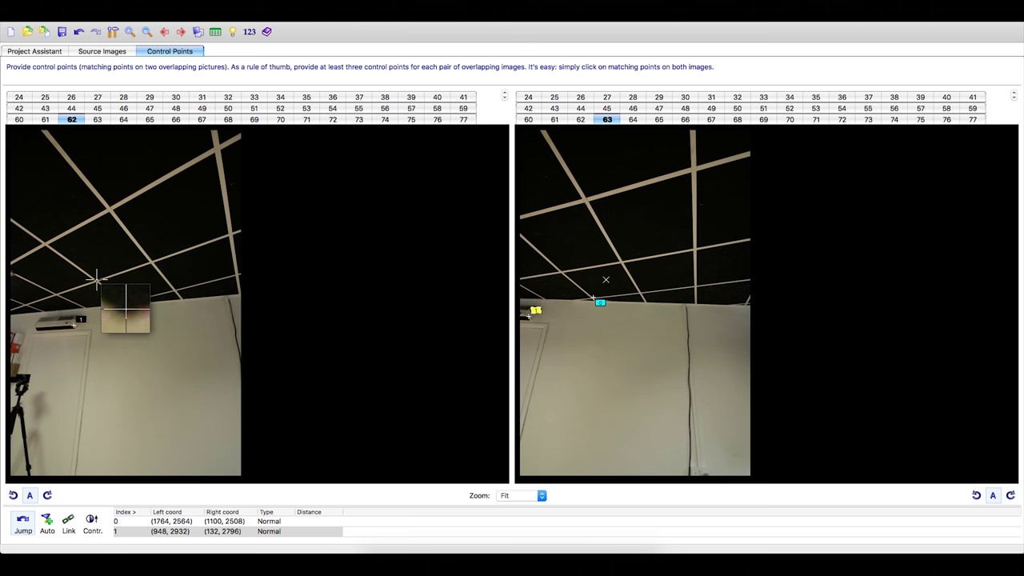
key("f")
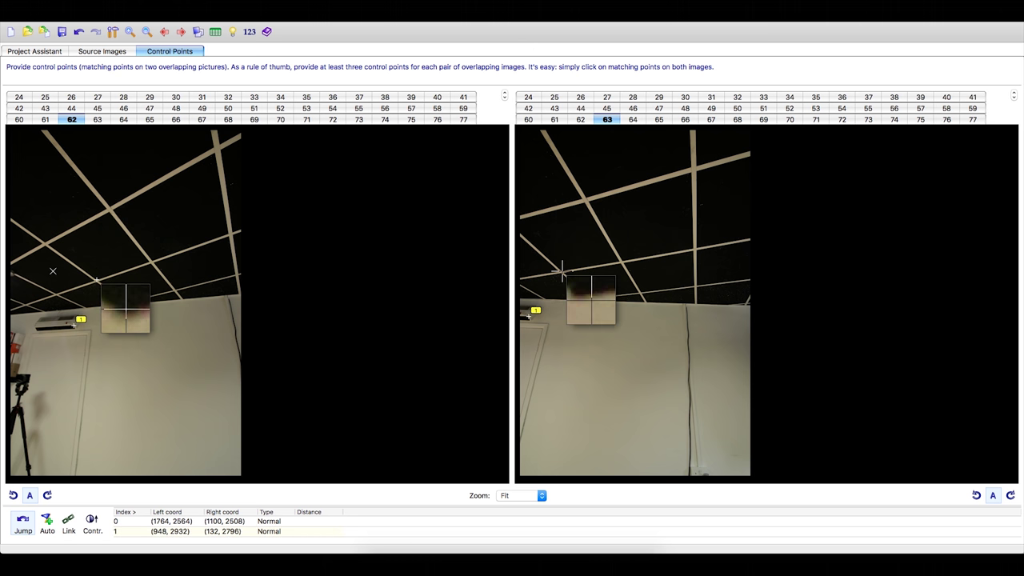
Add control points 3 and 4 between images 62 and 63, then a ceiling point on pair 63/64.
right_click(563, 274)
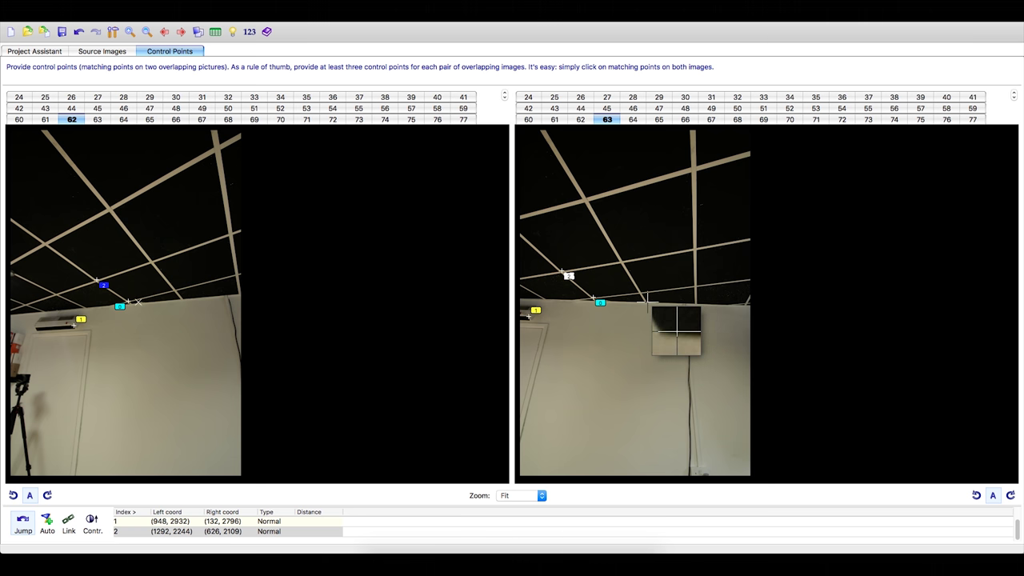
left_click(648, 305)
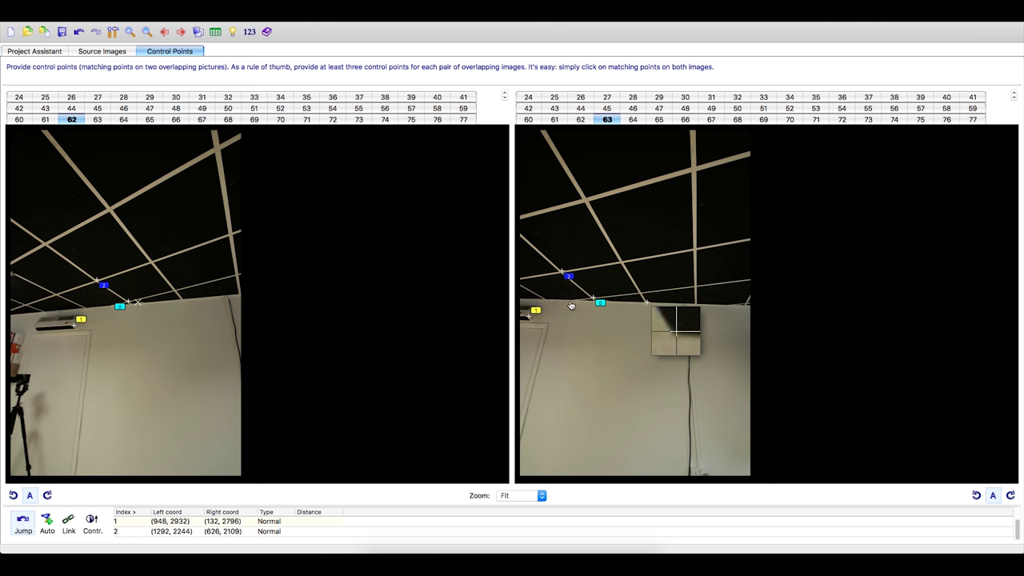
left_click(184, 302)
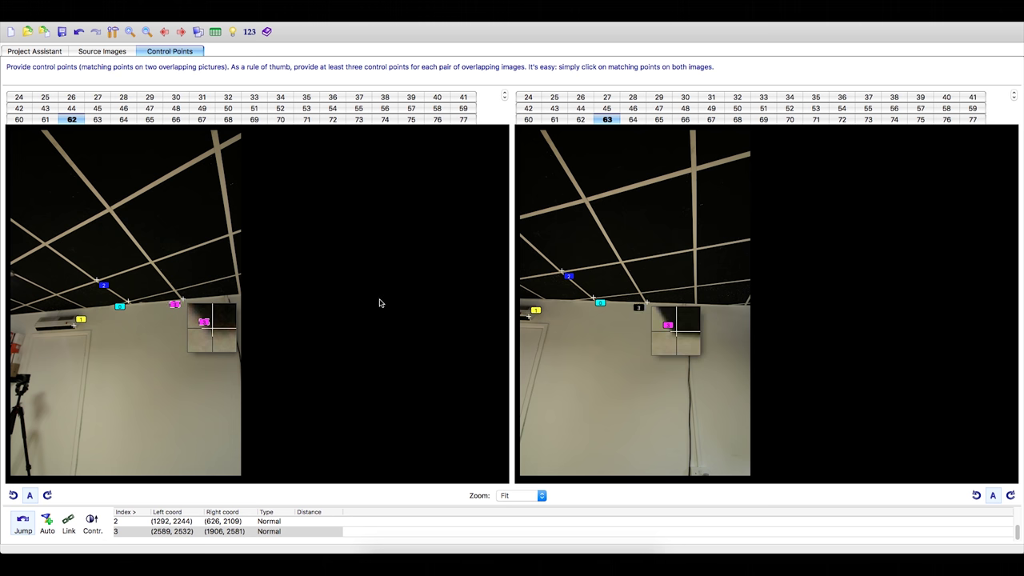
left_click(548, 324)
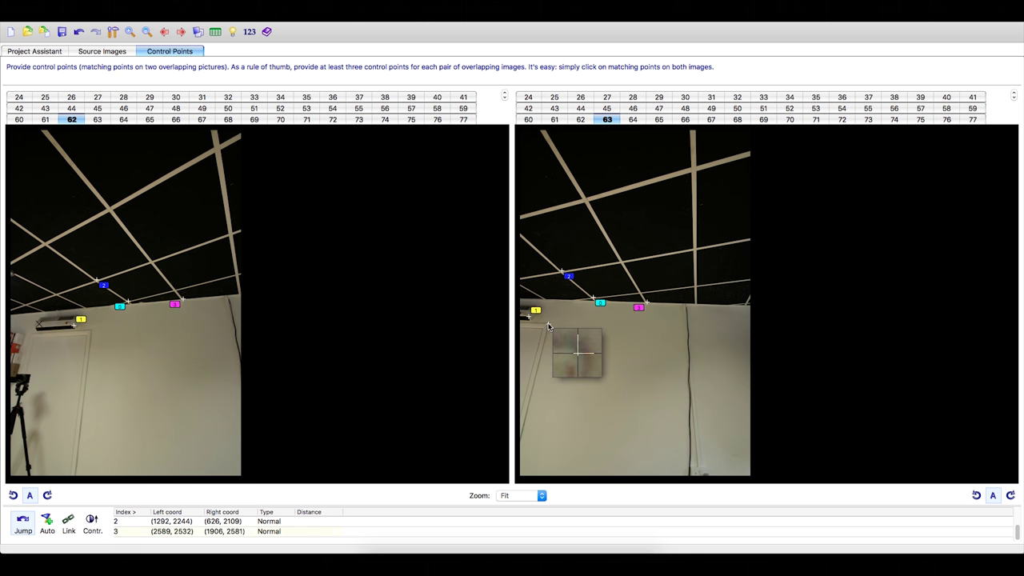
left_click(91, 330)
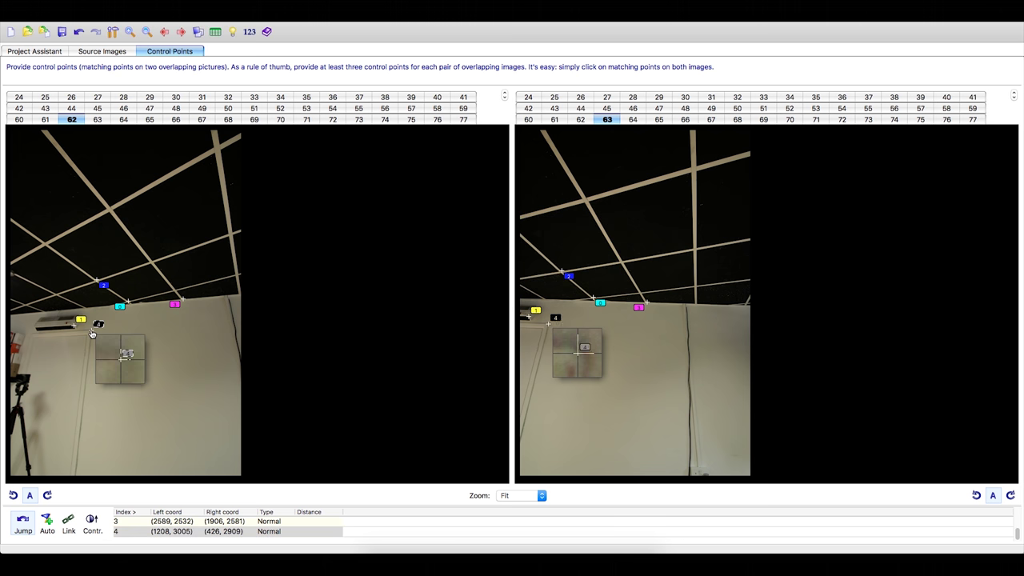
key("ctrl+Right")
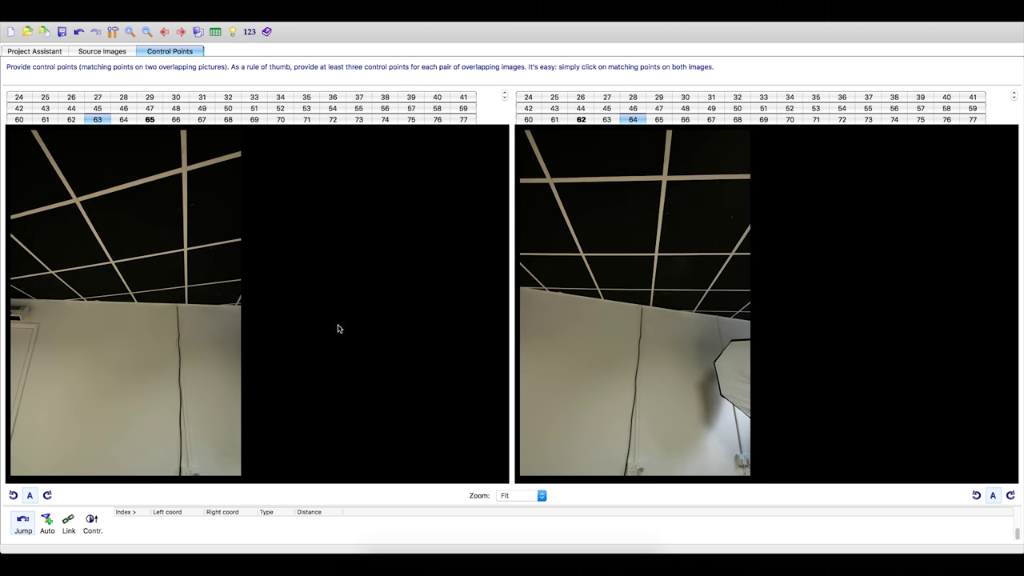
left_click(654, 292)
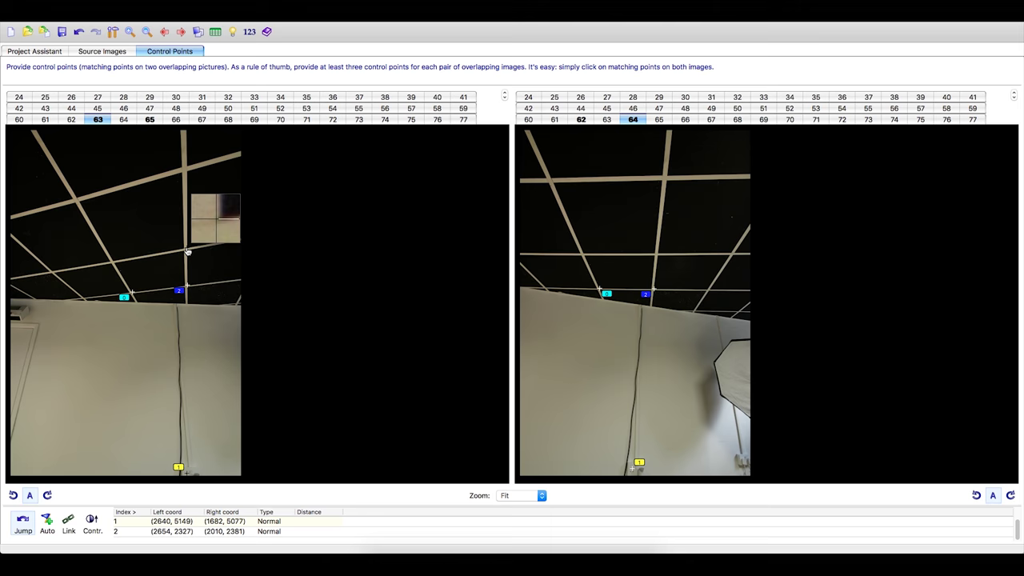
In the Panorama Editor, exclude one image covering the ceiling spot from the panorama.
key("ctrl+shift+p")
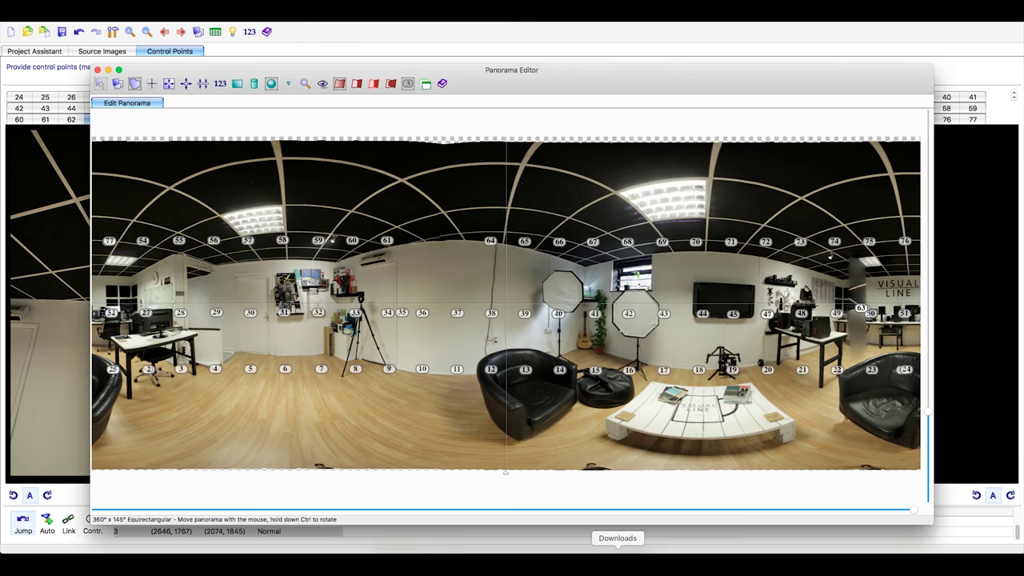
right_click(862, 309)
mouse_move(919, 330)
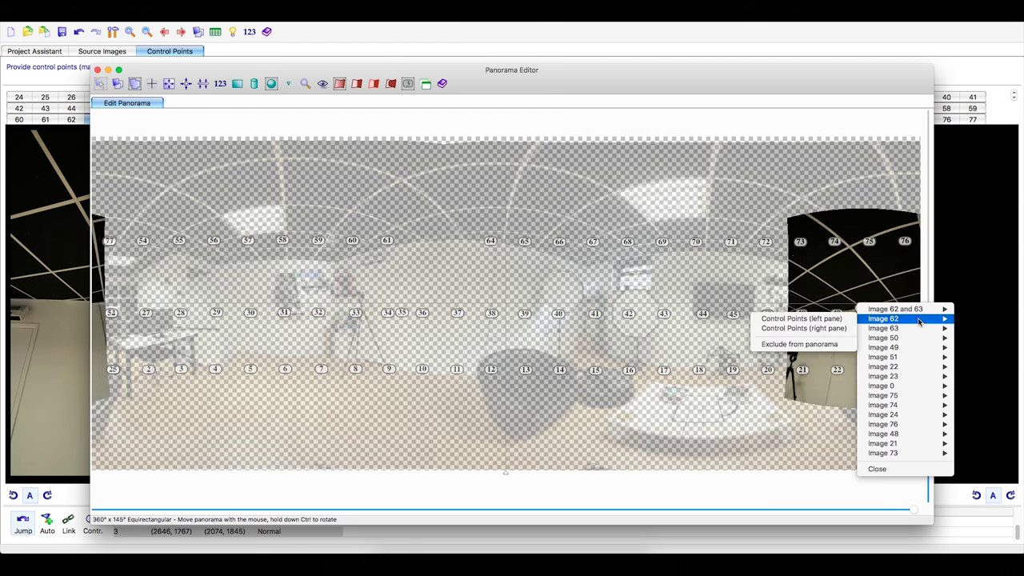
left_click(834, 354)
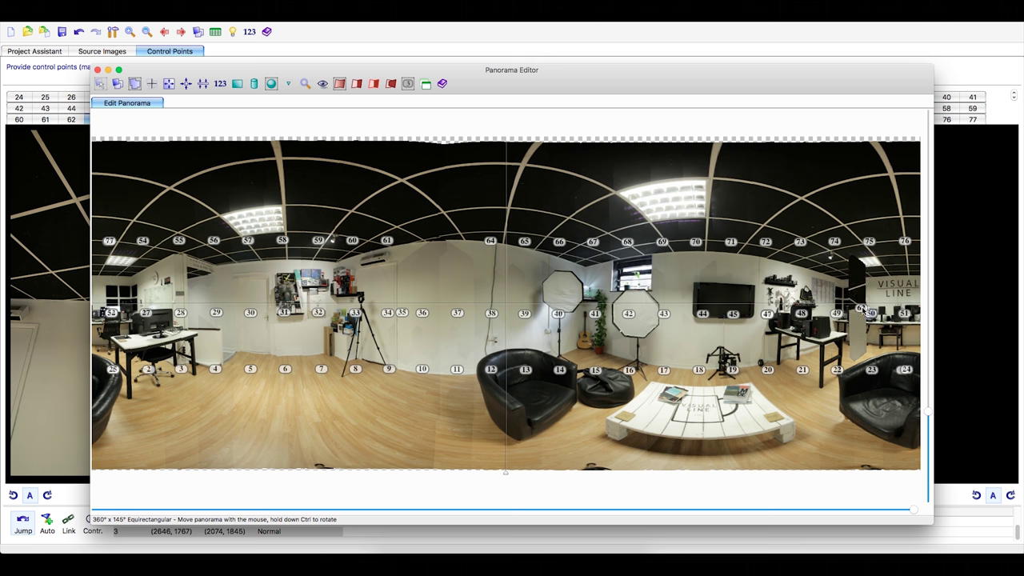
Exclude image 62 from the panorama as well.
right_click(863, 310)
mouse_move(893, 310)
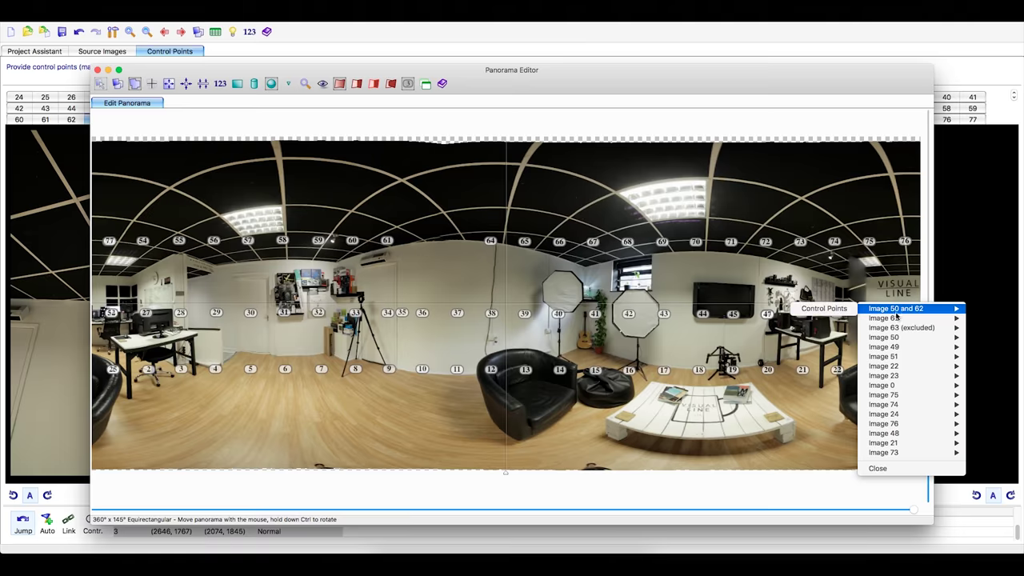
mouse_move(922, 319)
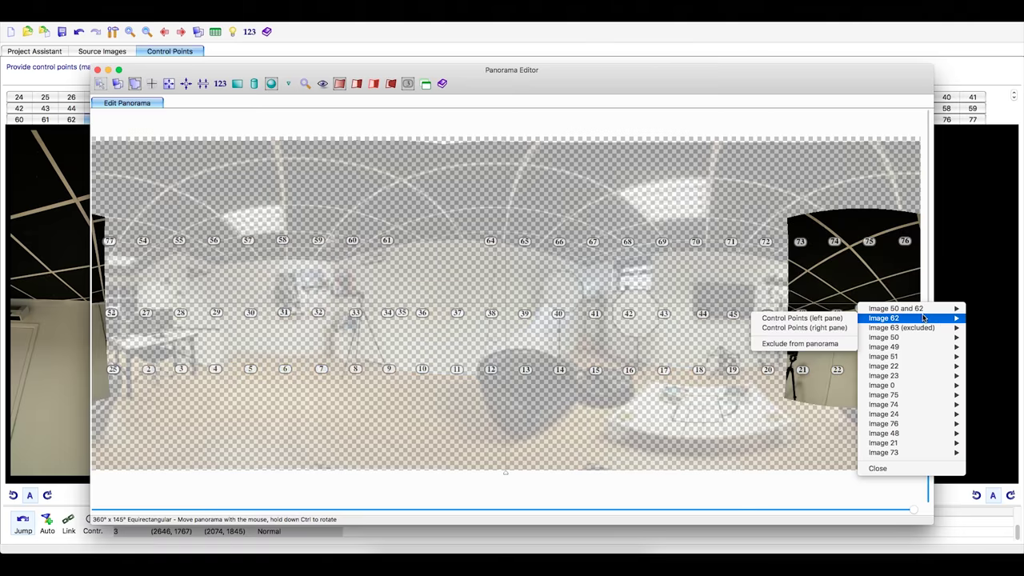
left_click(823, 345)
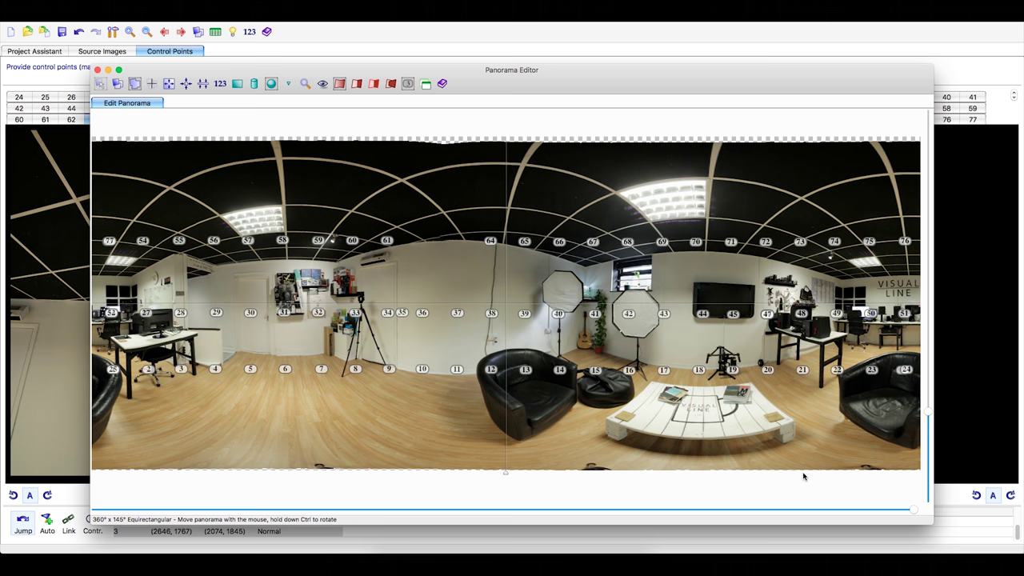
left_click(325, 84)
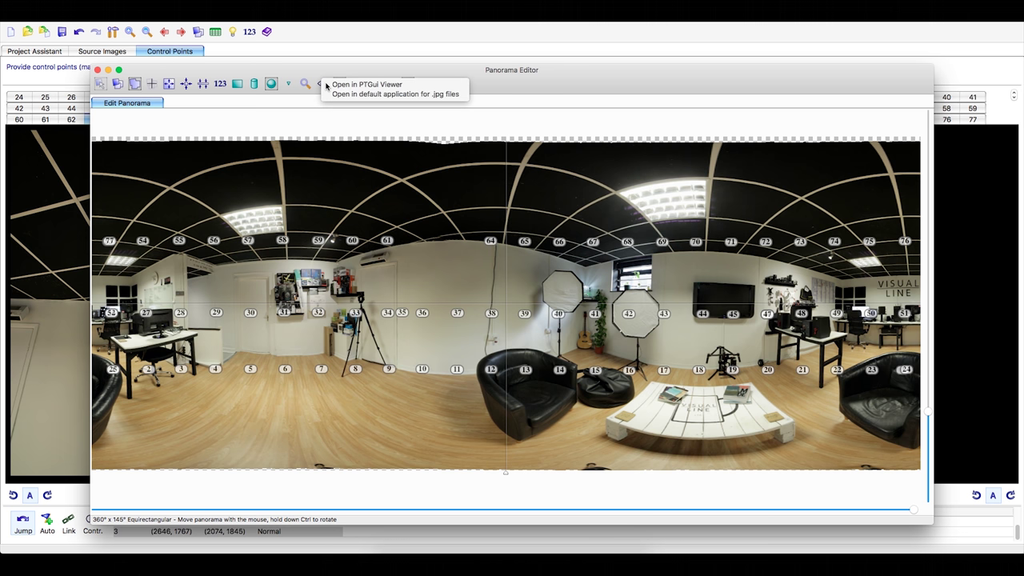
left_click(360, 84)
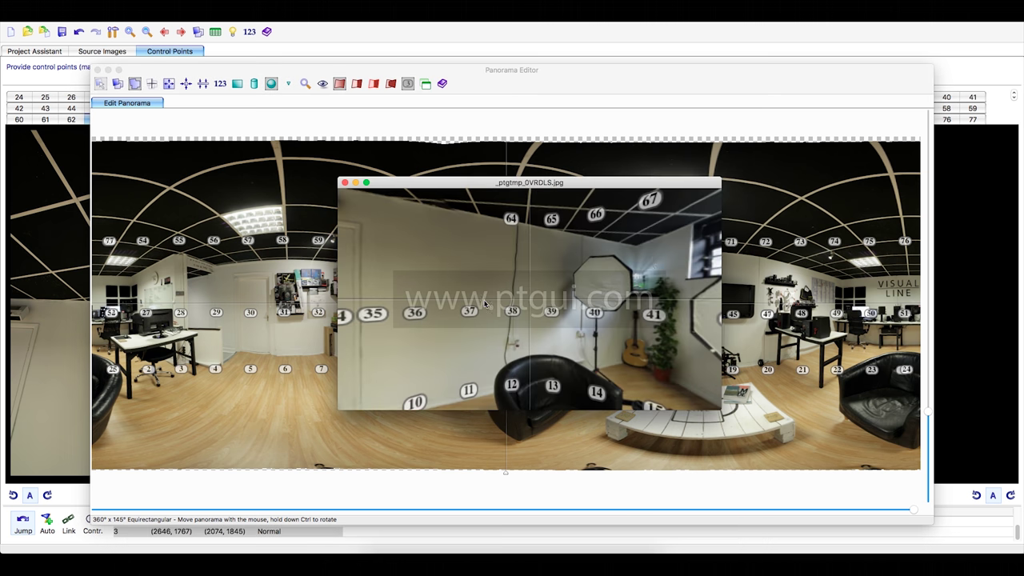
left_click_drag(484, 302, 579, 296)
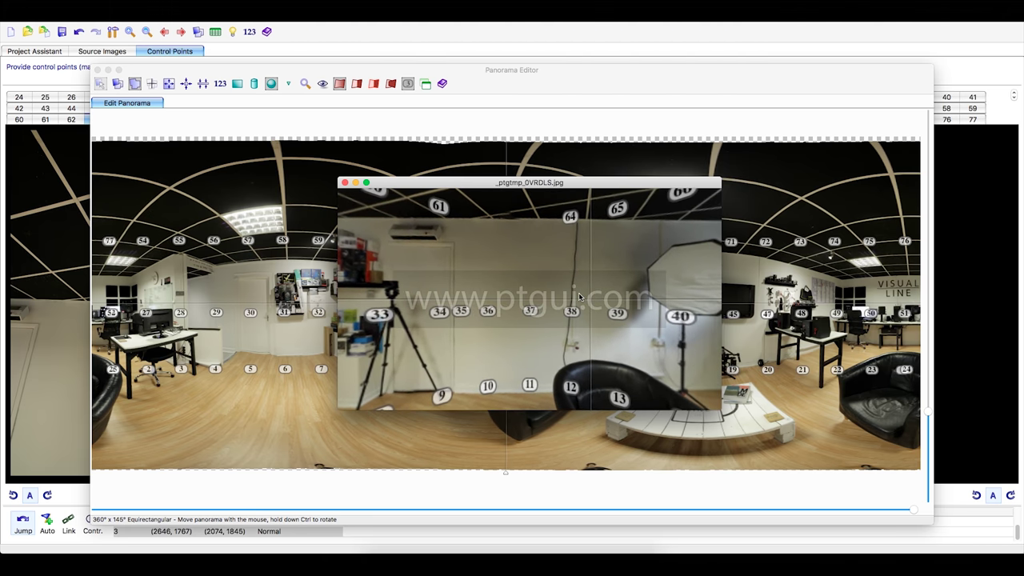
left_click(345, 183)
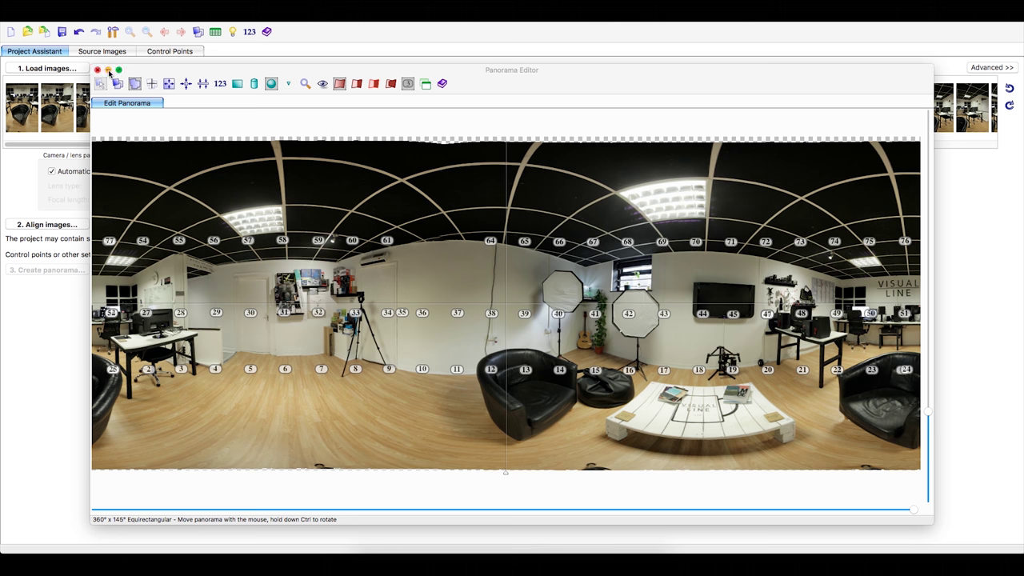
Close the Panorama Editor and re-optimize the control points, accepting the results.
left_click(98, 71)
left_click(400, 255)
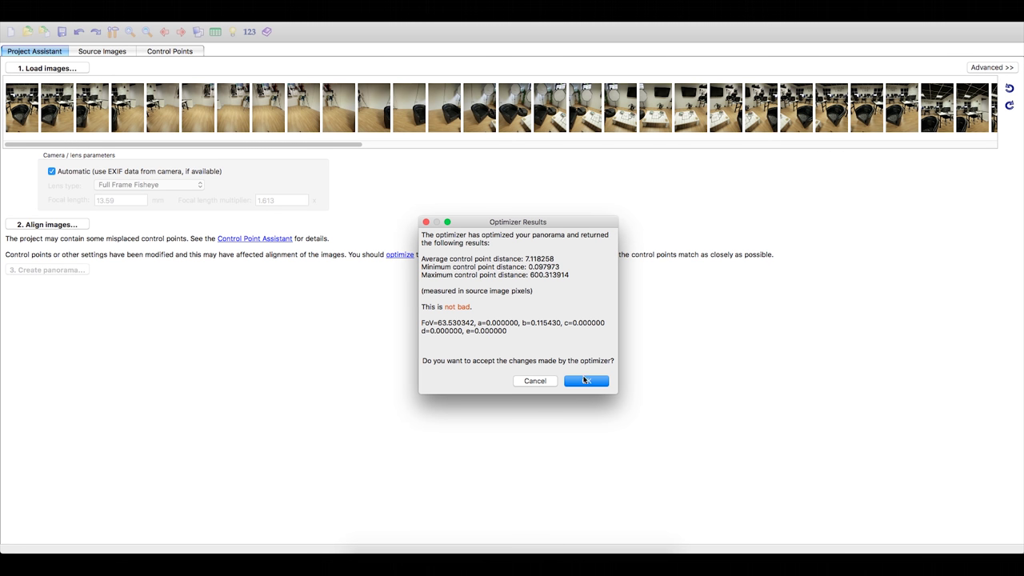
left_click(585, 380)
Stitch the panorama at 6000 px wide to IMG_8532 Panorama.jpg.
left_click(72, 273)
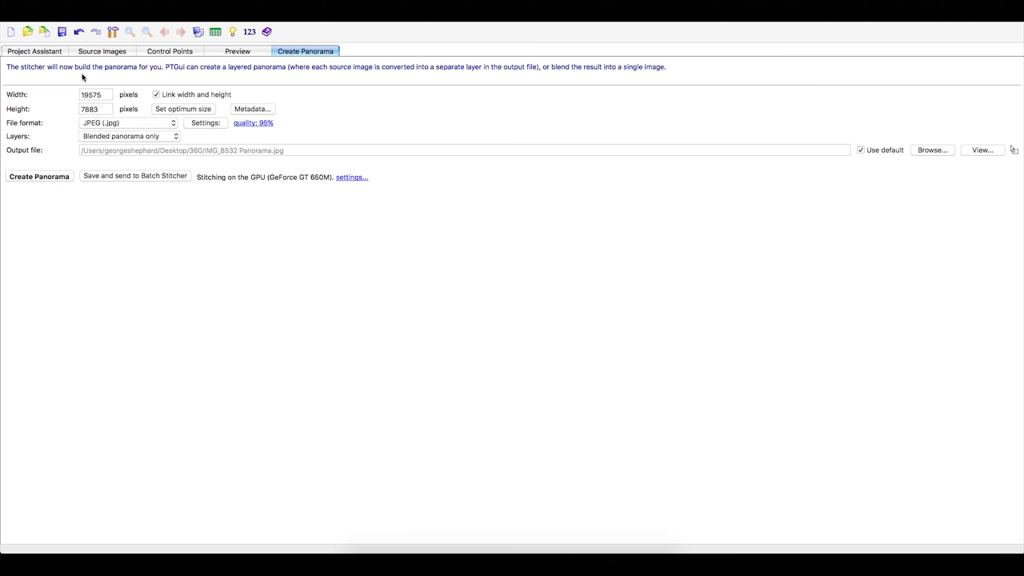
left_click(107, 98)
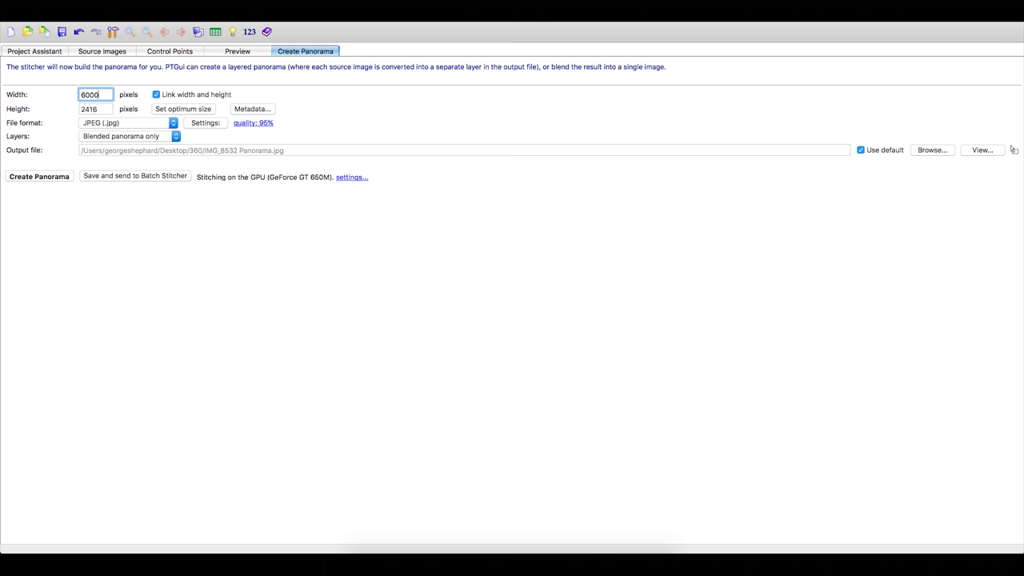
left_click(42, 178)
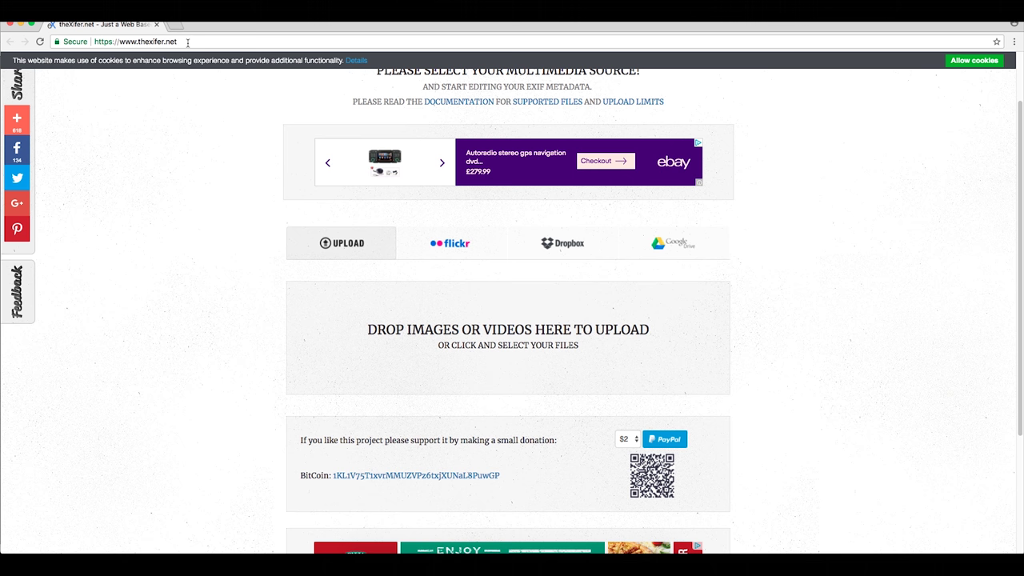
Upload IMG_8532 Panorama.jpg from the 360 folder and open theXifer's eXif.me editor.
left_click(384, 338)
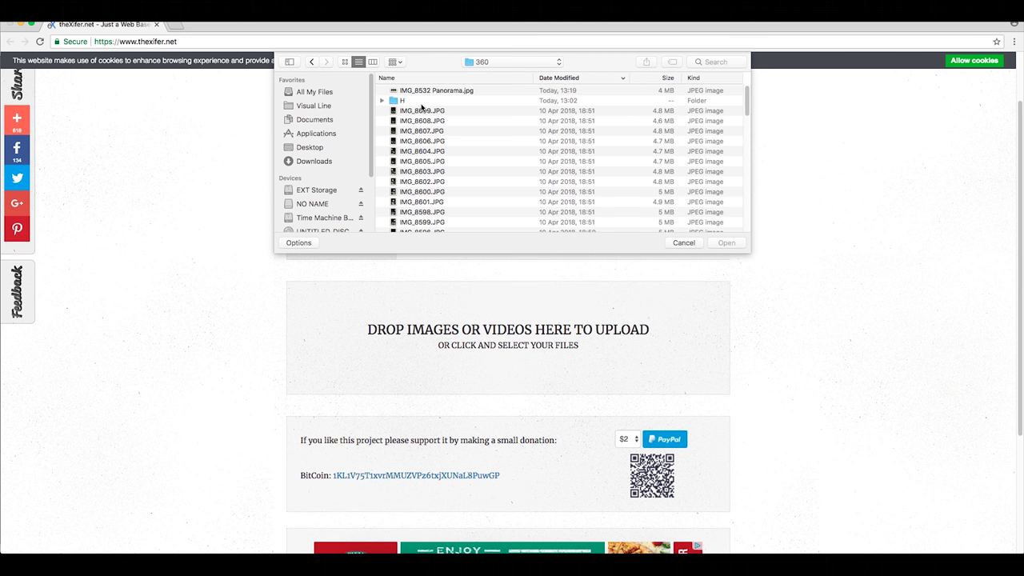
left_click(428, 92)
left_click(715, 242)
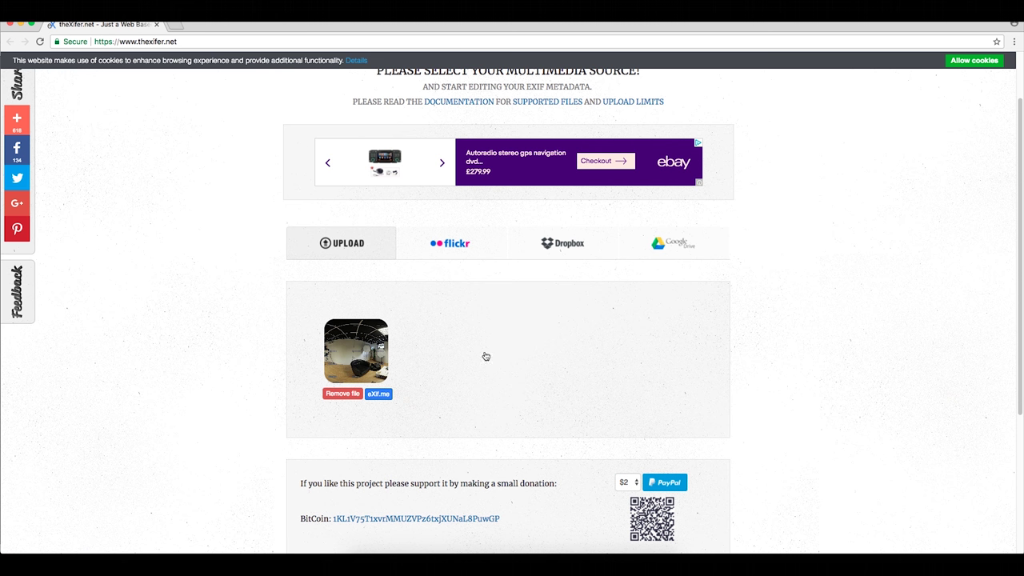
left_click(385, 396)
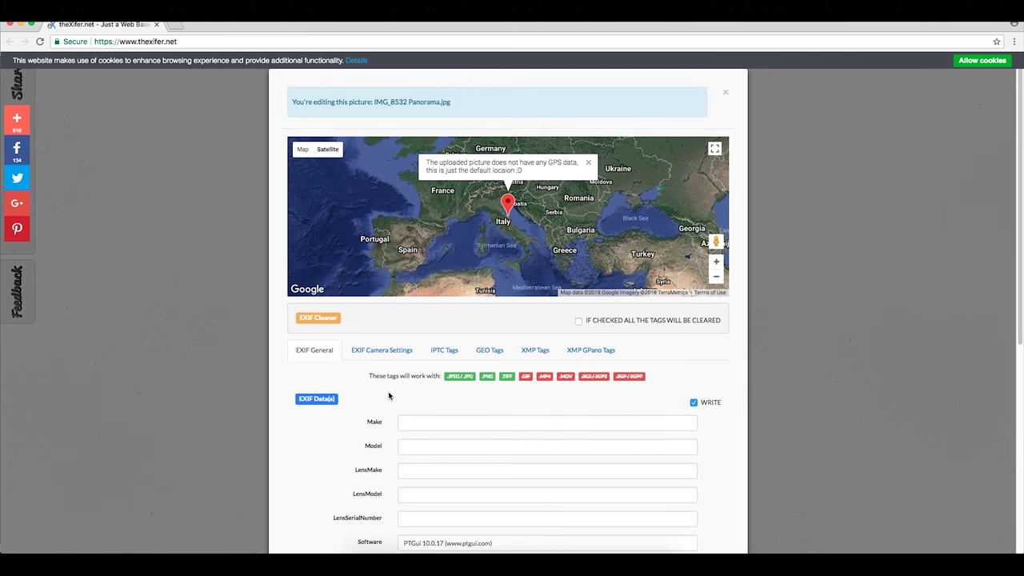
Set the EXIF Make to Ricoh and the Model to Ricoh THETA S.
scroll(396, 392, "down", 2)
left_click(419, 366)
type("Ricoh")
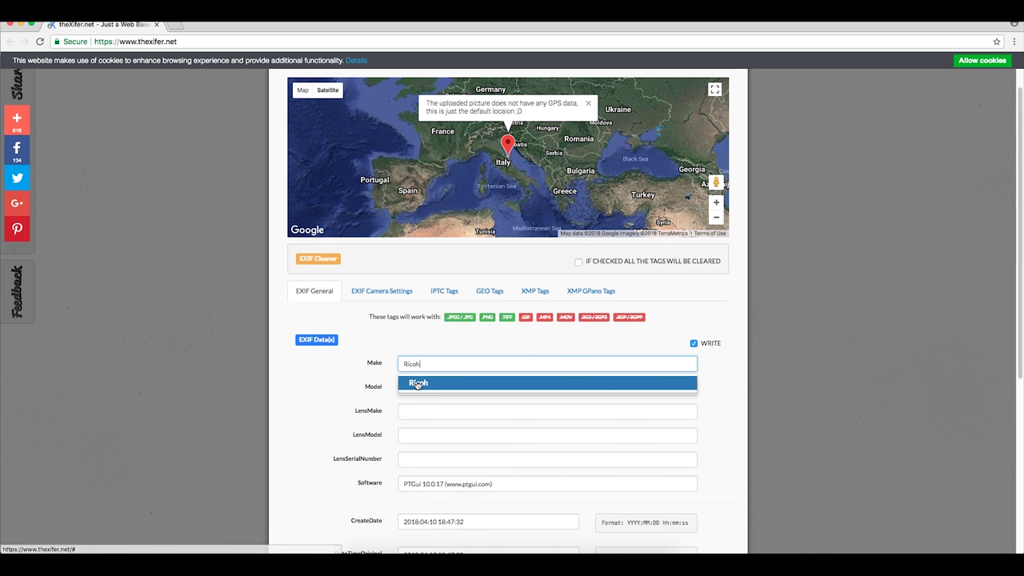
left_click(417, 383)
left_click(416, 386)
type("thet")
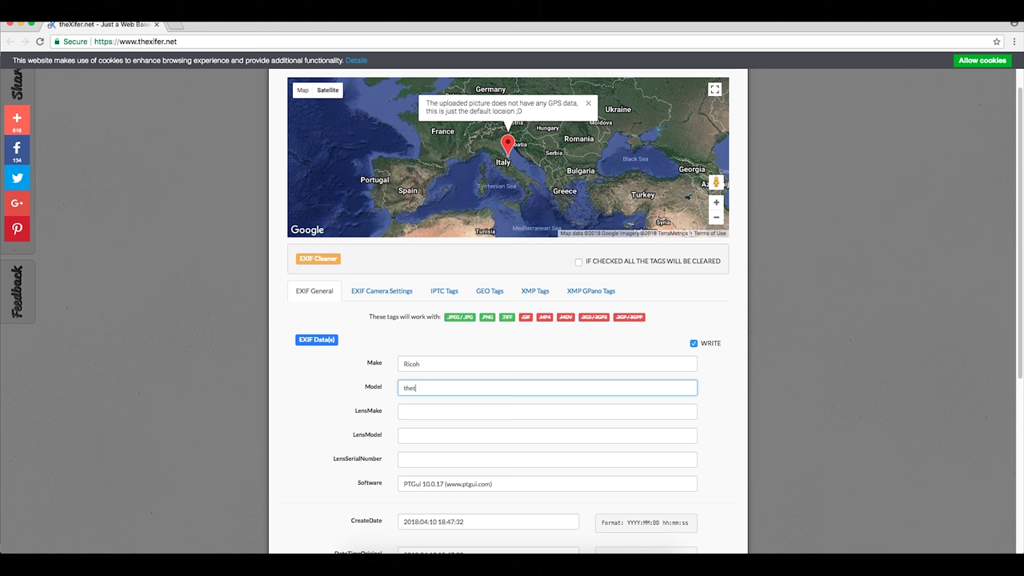
type("a")
left_click(424, 418)
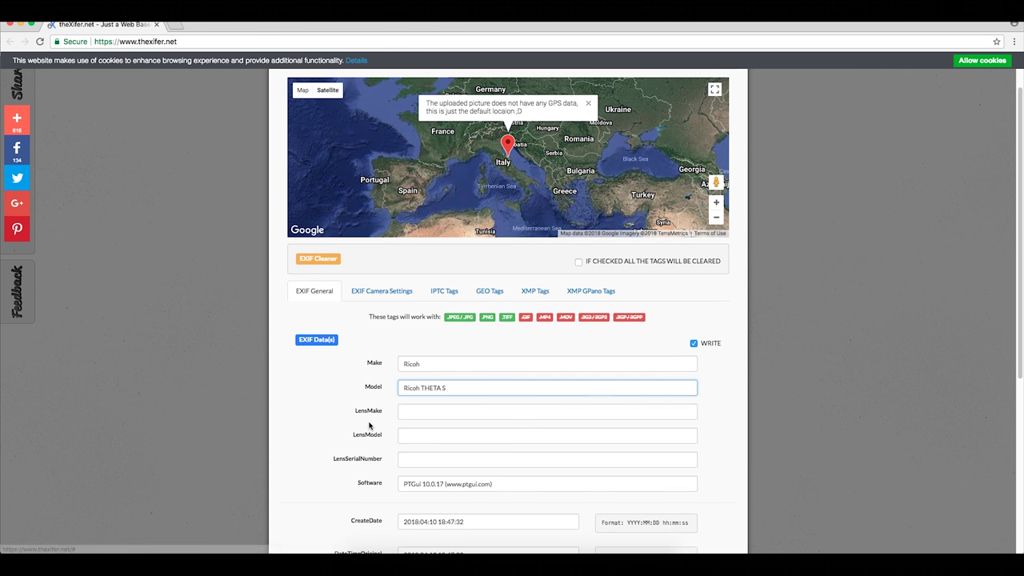
Clear the Software value.
scroll(369, 425, "down", 5)
triple_click(465, 317)
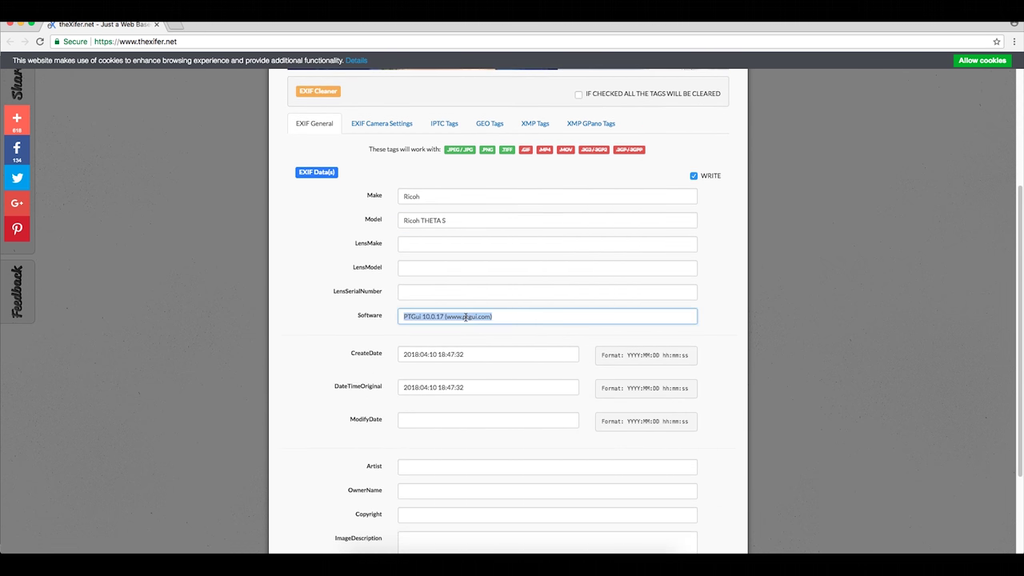
key("BackSpace")
left_click(304, 360)
Set ImageDescription and UserComment to 360 and save the EXIF changes.
scroll(315, 373, "down", 4)
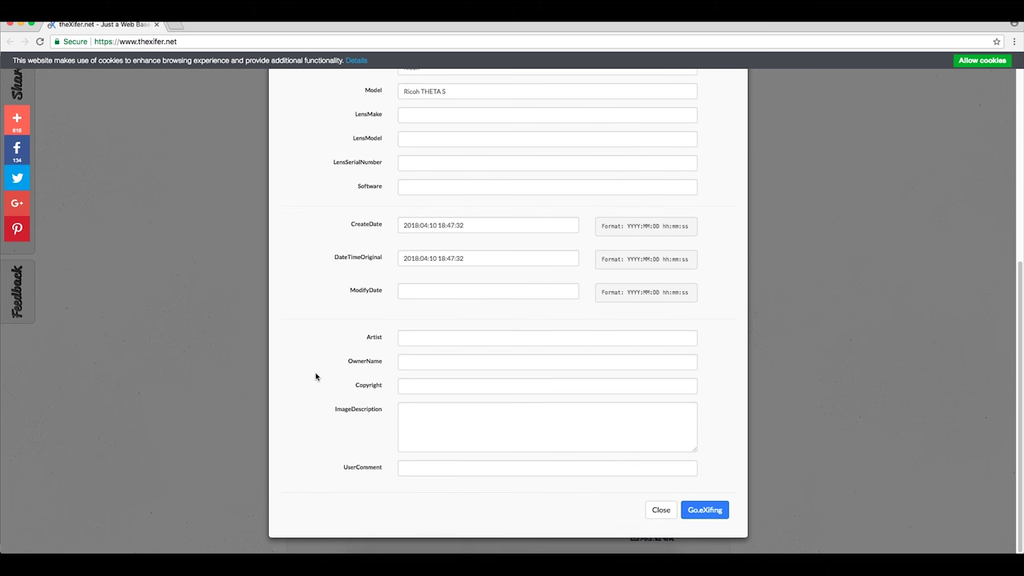
left_click(413, 414)
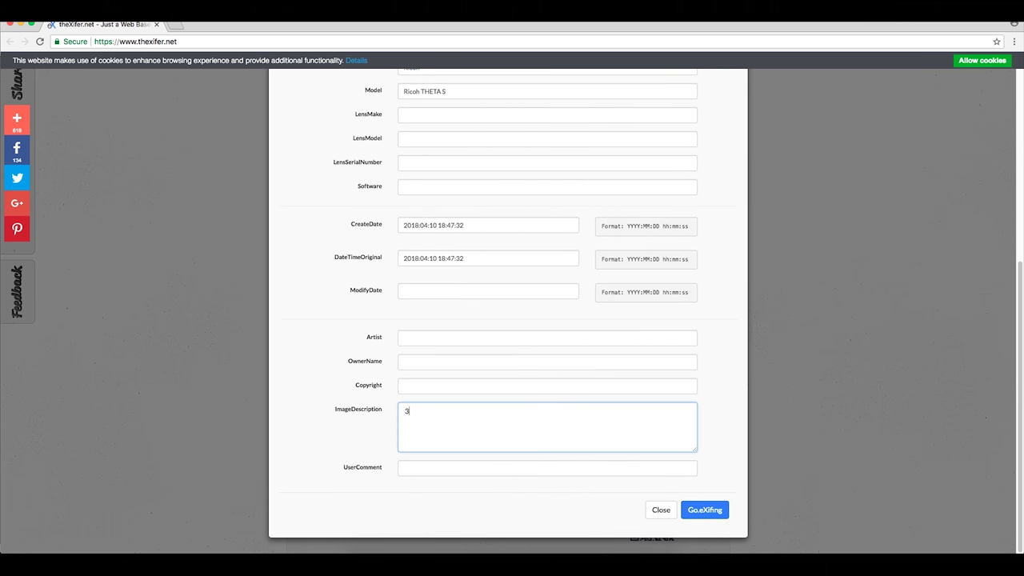
left_click(548, 468)
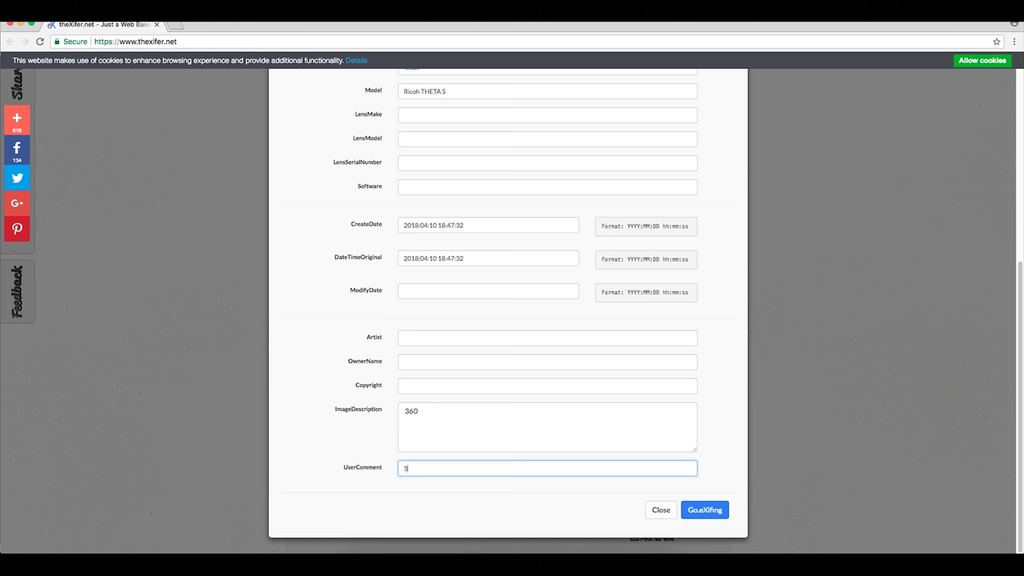
left_click(707, 511)
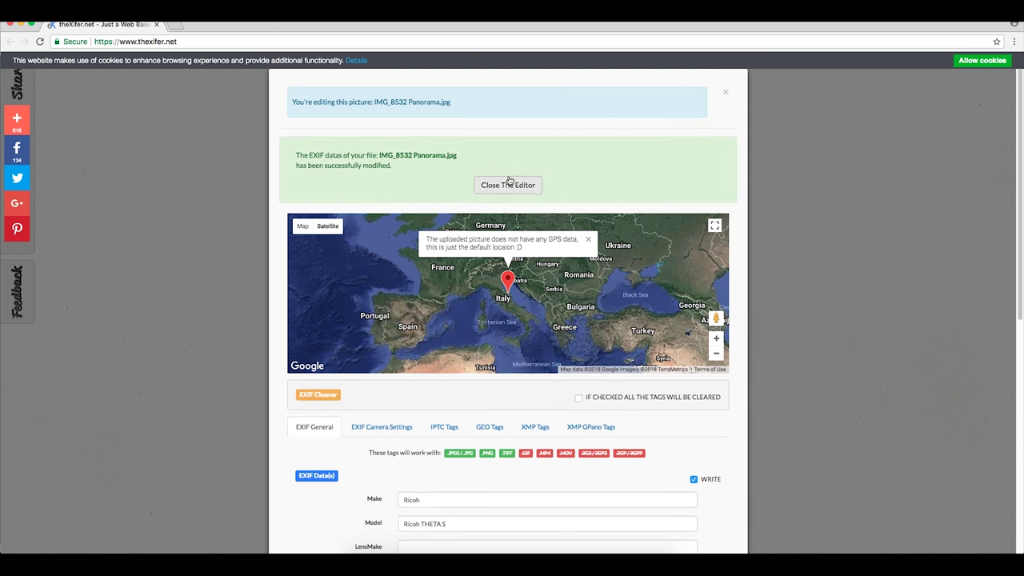
Close the EXIF editor and download the re-tagged IMG_8532 Panorama.jpg (3.9 MB).
left_click(509, 183)
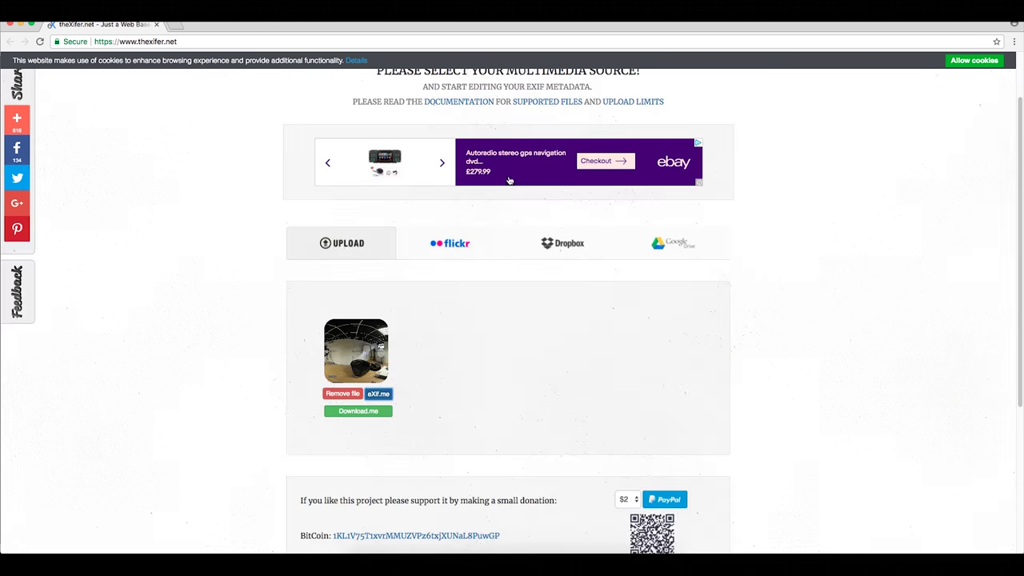
left_click(368, 415)
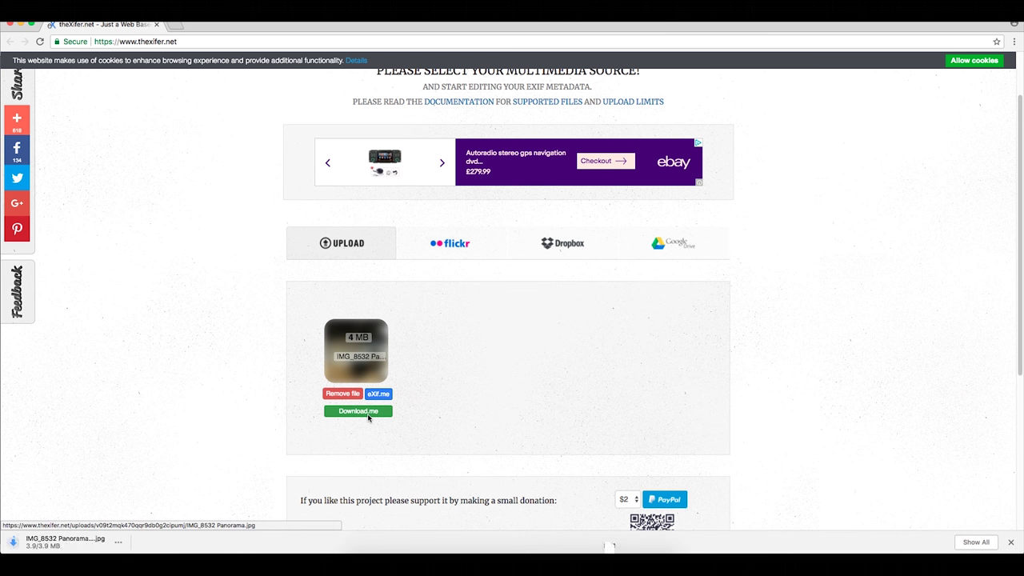